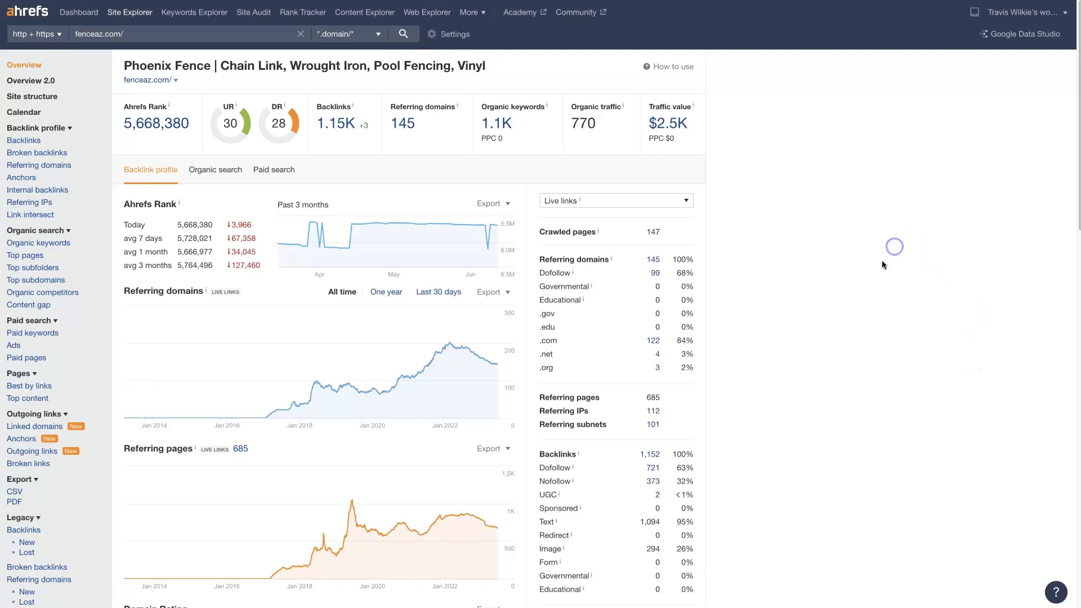
- Open fenceaz.com's Organic keywords report from the 1.1K figure and scroll through its 1,022 keywords
{"action": "right_click", "coordinate": [500, 124]}
{"action": "left_click", "coordinate": [550, 128]}
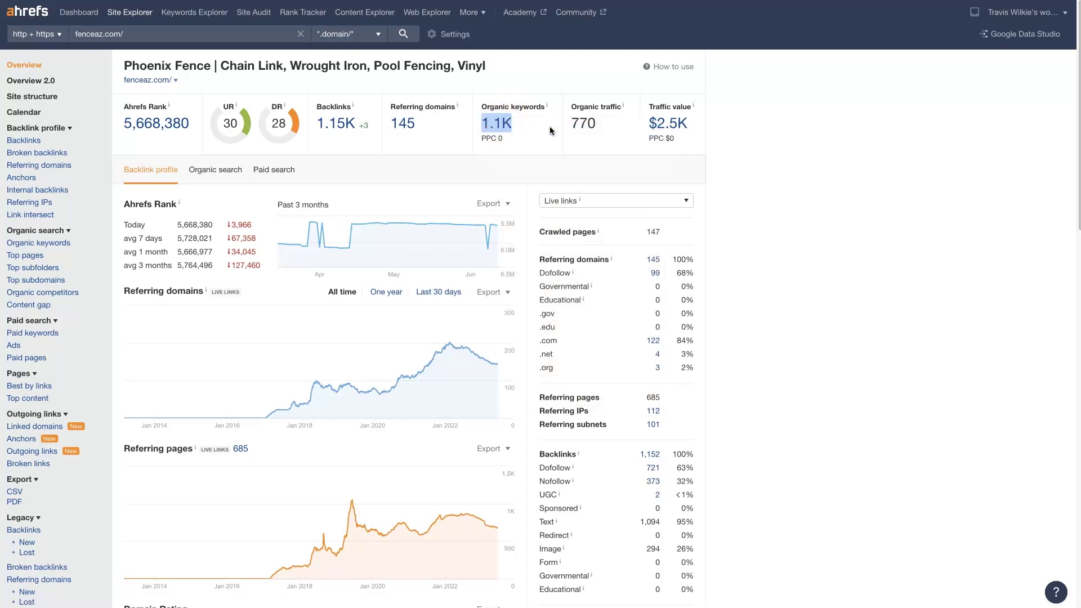
{"action": "left_click", "coordinate": [914, 292]}
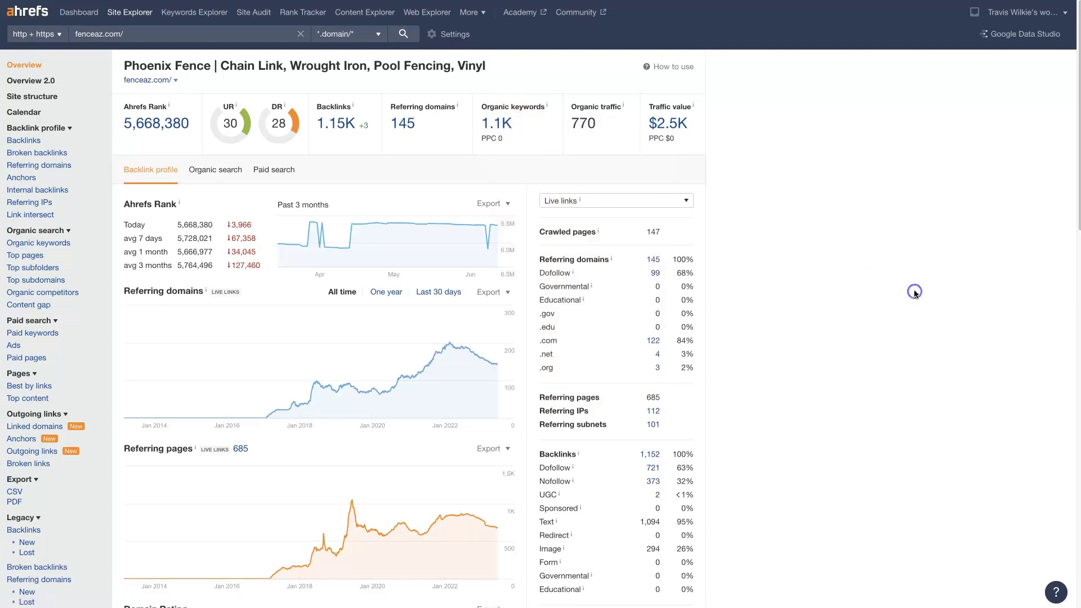
{"action": "left_click", "coordinate": [913, 301]}
{"action": "left_click", "coordinate": [497, 124]}
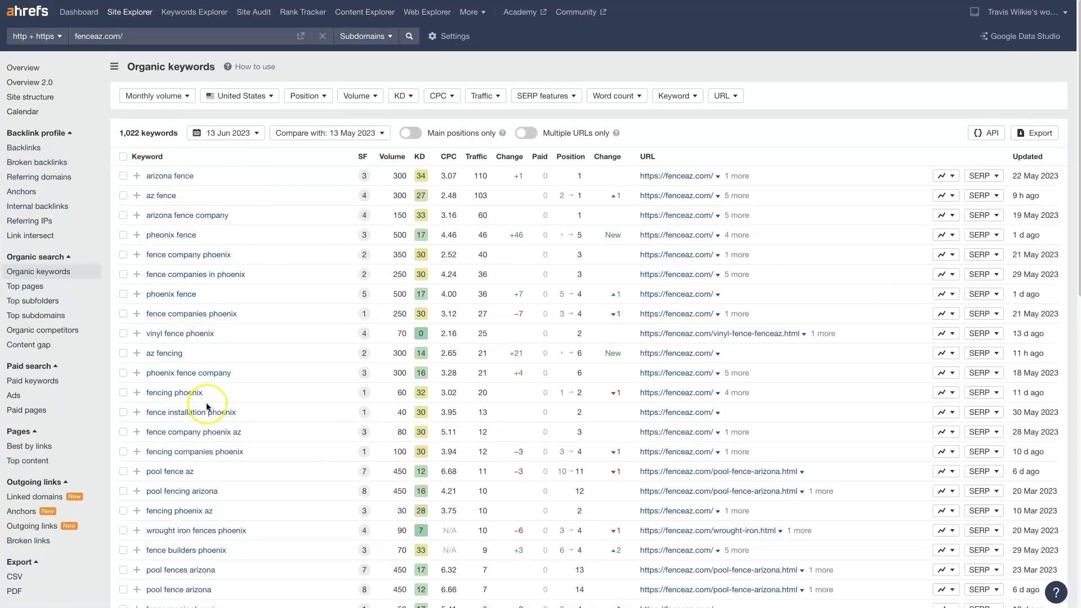
{"action": "scroll", "coordinate": [206, 402], "scroll_direction": "down", "scroll_amount": 2}
{"action": "scroll", "coordinate": [206, 402], "scroll_direction": "down", "scroll_amount": 2}
{"action": "scroll", "coordinate": [203, 405], "scroll_direction": "up", "scroll_amount": 3}
{"action": "scroll", "coordinate": [206, 409], "scroll_direction": "up", "scroll_amount": 1}
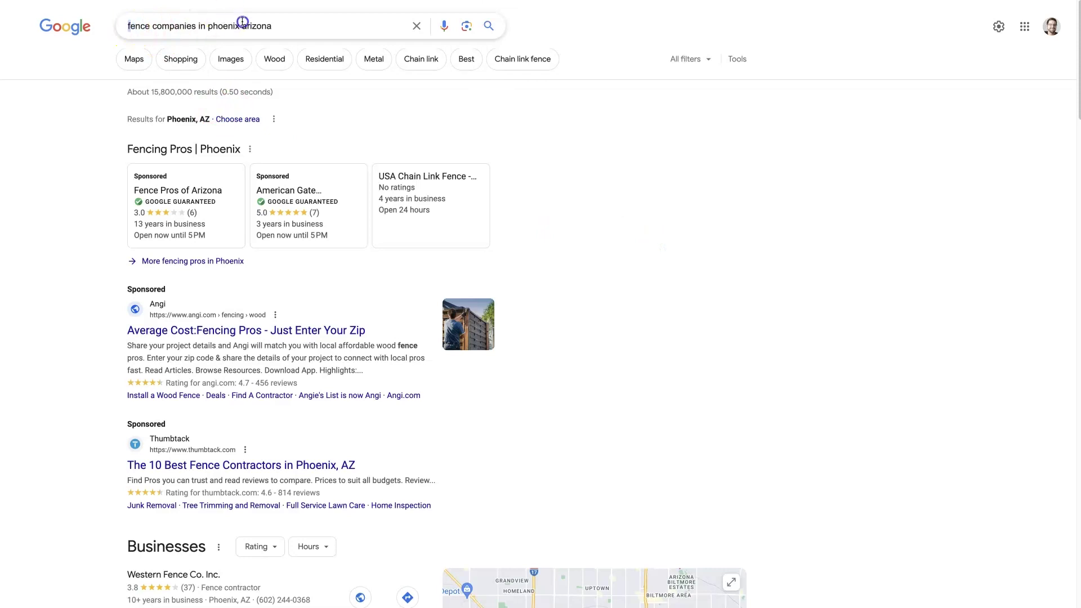
- Select, then clear the selection on, the 'fence companies in phoenix arizona' search query
{"action": "triple_click", "coordinate": [274, 27]}
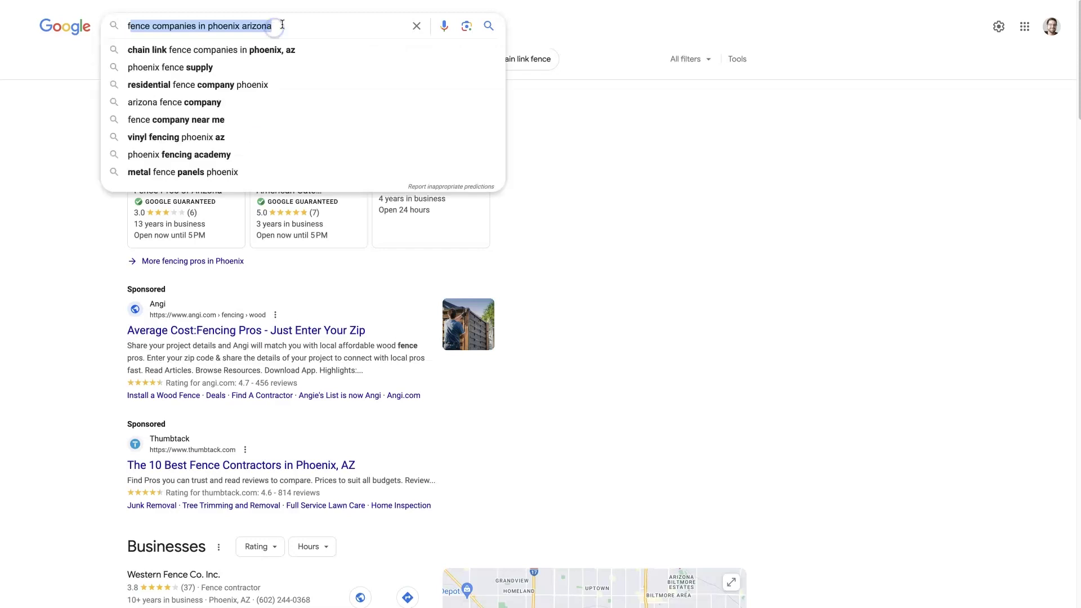
{"action": "left_click", "coordinate": [280, 24]}
{"action": "left_click_drag", "start_coordinate": [291, 24], "coordinate": [150, 26]}
{"action": "left_click", "coordinate": [550, 156]}
- Scroll to the organic results and select the Fence AZ listing's name and link
{"action": "scroll", "coordinate": [93, 370], "scroll_direction": "down", "scroll_amount": 1}
{"action": "scroll", "coordinate": [93, 370], "scroll_direction": "down", "scroll_amount": 10}
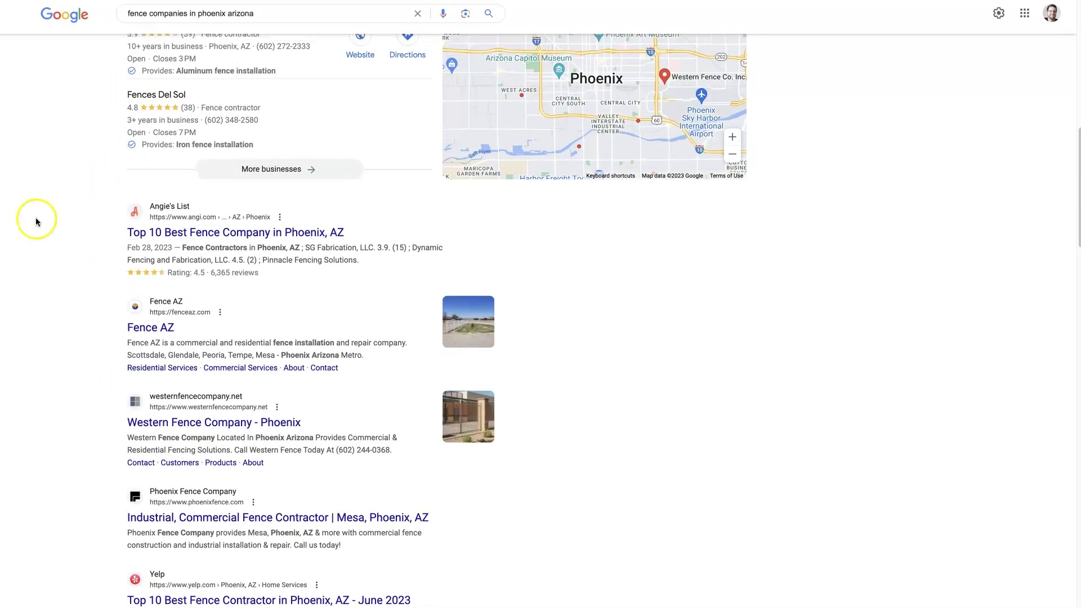
{"action": "scroll", "coordinate": [93, 329], "scroll_direction": "up", "scroll_amount": 3}
{"action": "scroll", "coordinate": [93, 329], "scroll_direction": "down", "scroll_amount": 1}
{"action": "scroll", "coordinate": [92, 329], "scroll_direction": "down", "scroll_amount": 1}
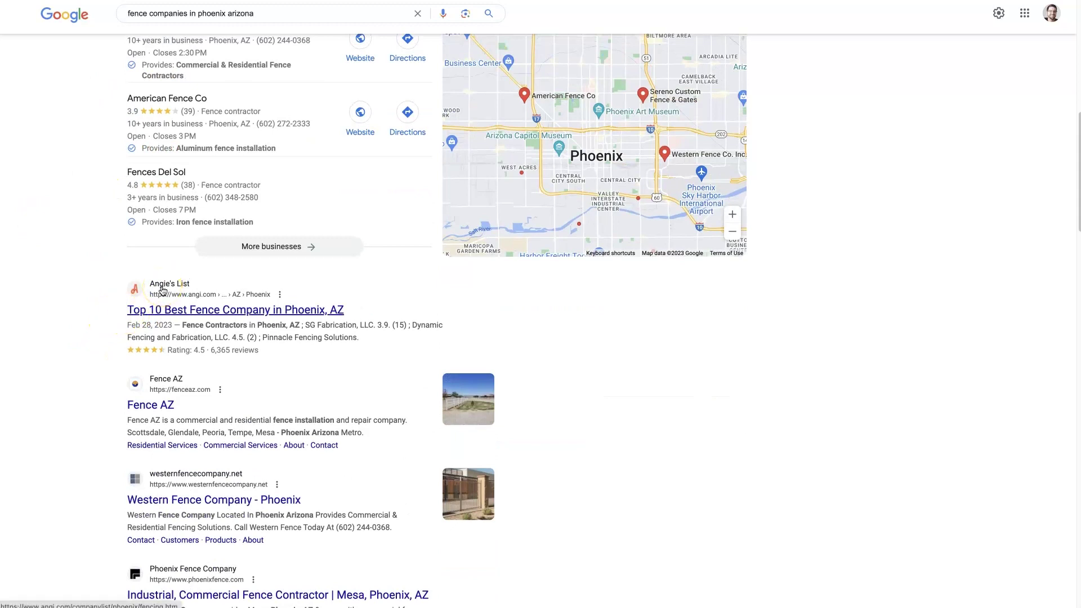
{"action": "scroll", "coordinate": [90, 275], "scroll_direction": "down", "scroll_amount": 1}
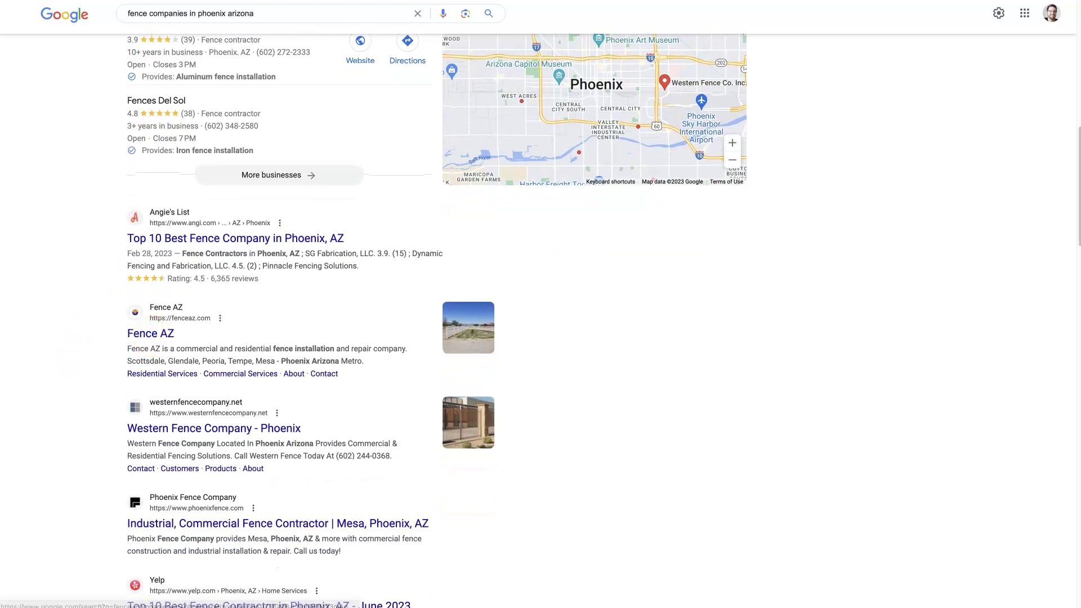
{"action": "left_click_drag", "start_coordinate": [168, 348], "coordinate": [157, 335]}
- Copy the Fence AZ result's link address
{"action": "right_click", "coordinate": [157, 334]}
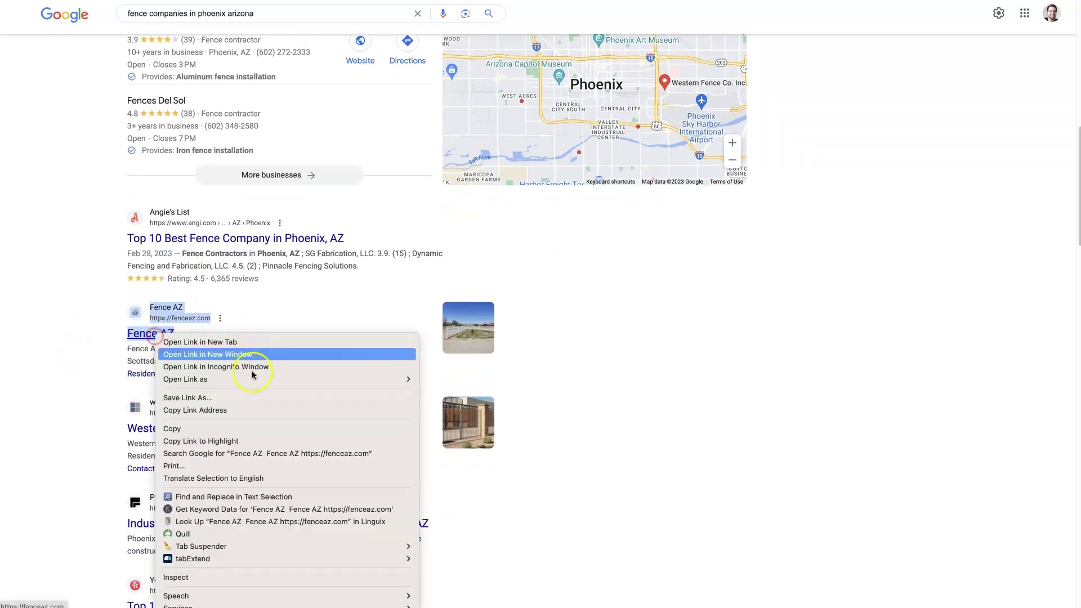
{"action": "left_click", "coordinate": [241, 413]}
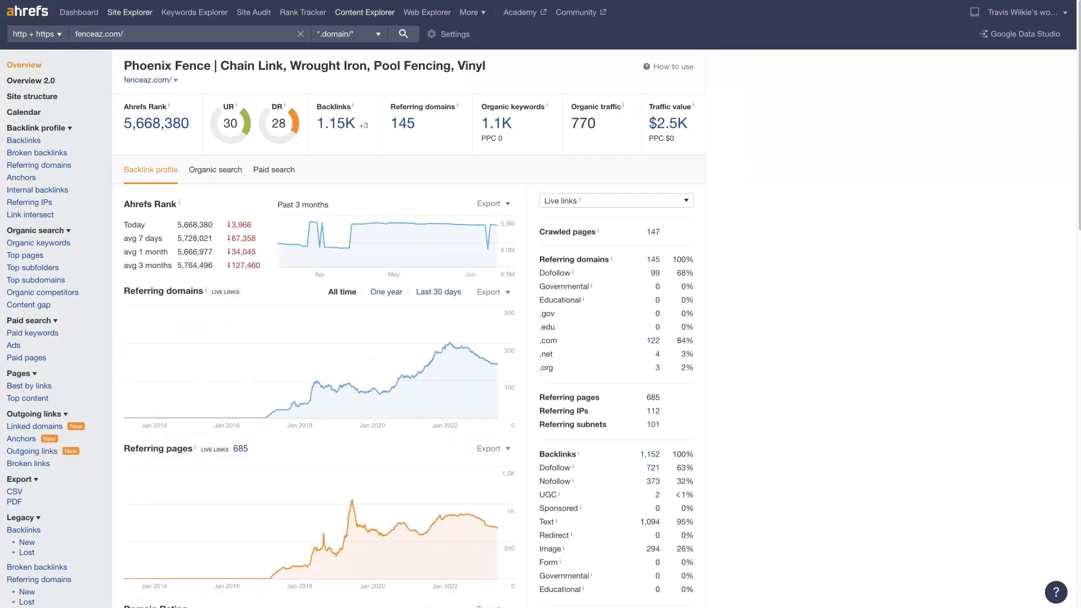
{"action": "left_click", "coordinate": [121, 34]}
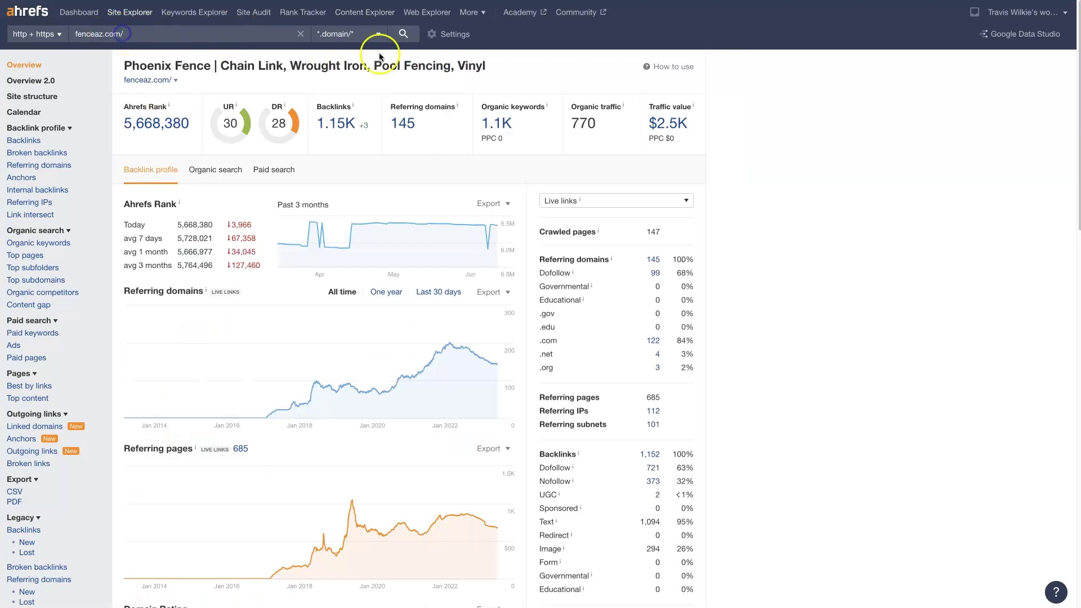
- Review the fenceaz.com Site Explorer overview: DR 28, 145 referring domains, 1.1K organic keywords
{"action": "left_click", "coordinate": [771, 186]}
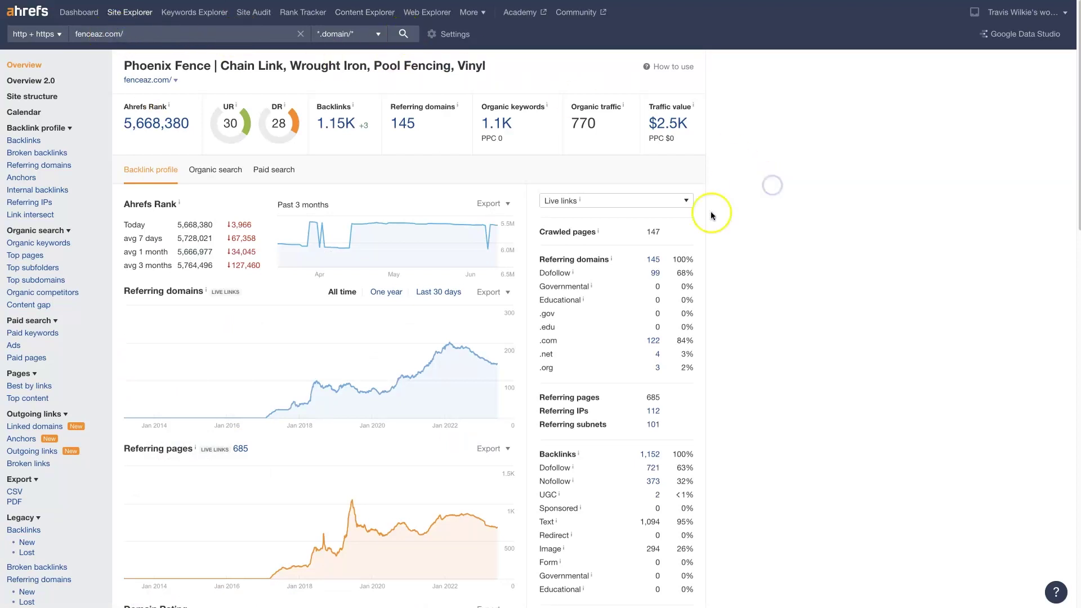
{"action": "scroll", "coordinate": [809, 203], "scroll_direction": "down", "scroll_amount": 15}
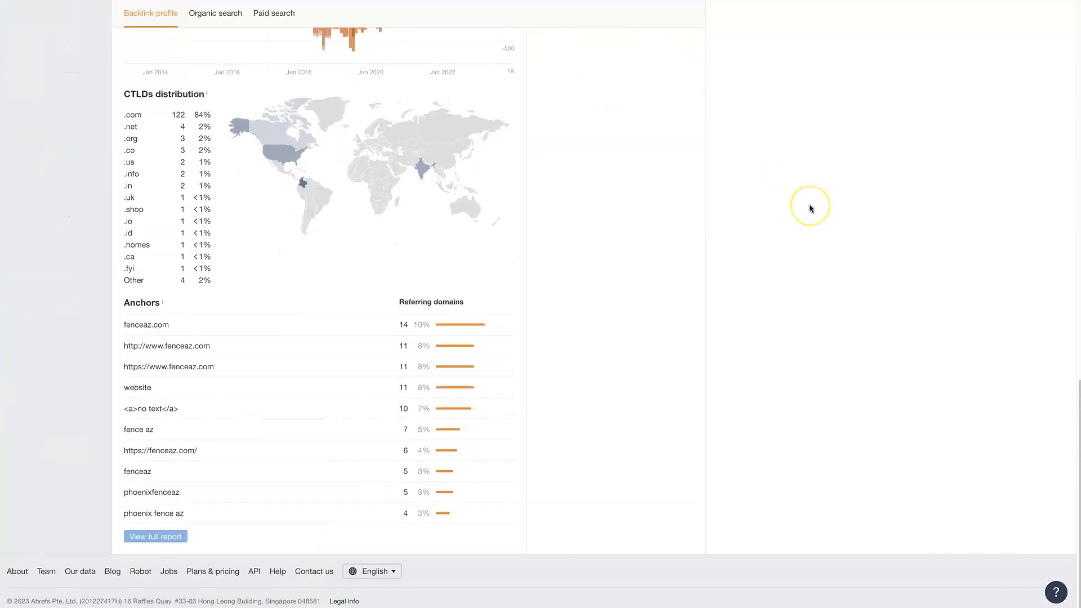
{"action": "scroll", "coordinate": [809, 207], "scroll_direction": "up", "scroll_amount": 15}
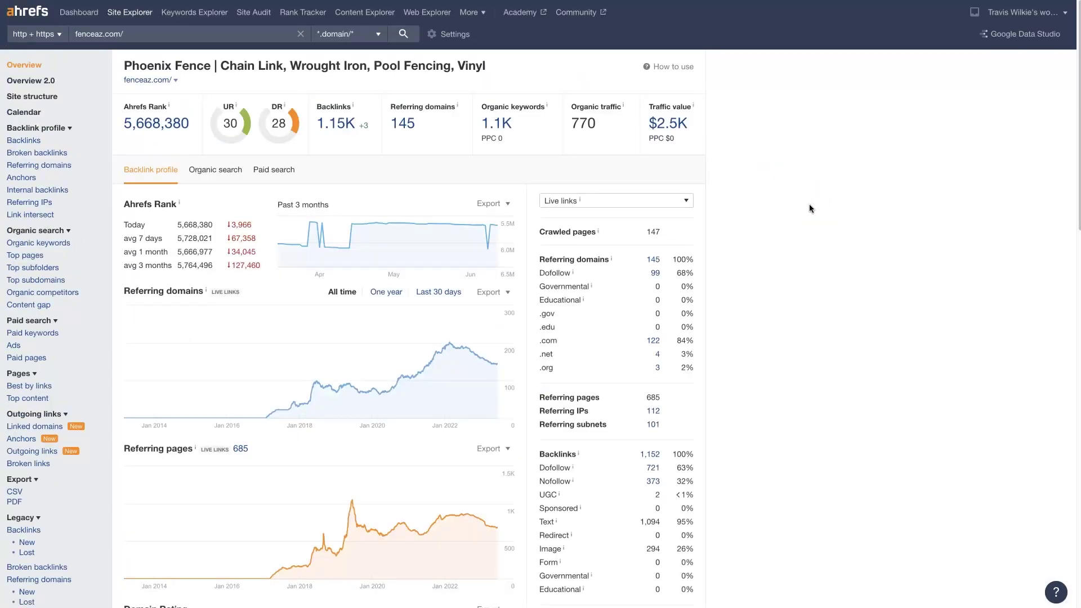
{"action": "left_click", "coordinate": [498, 124]}
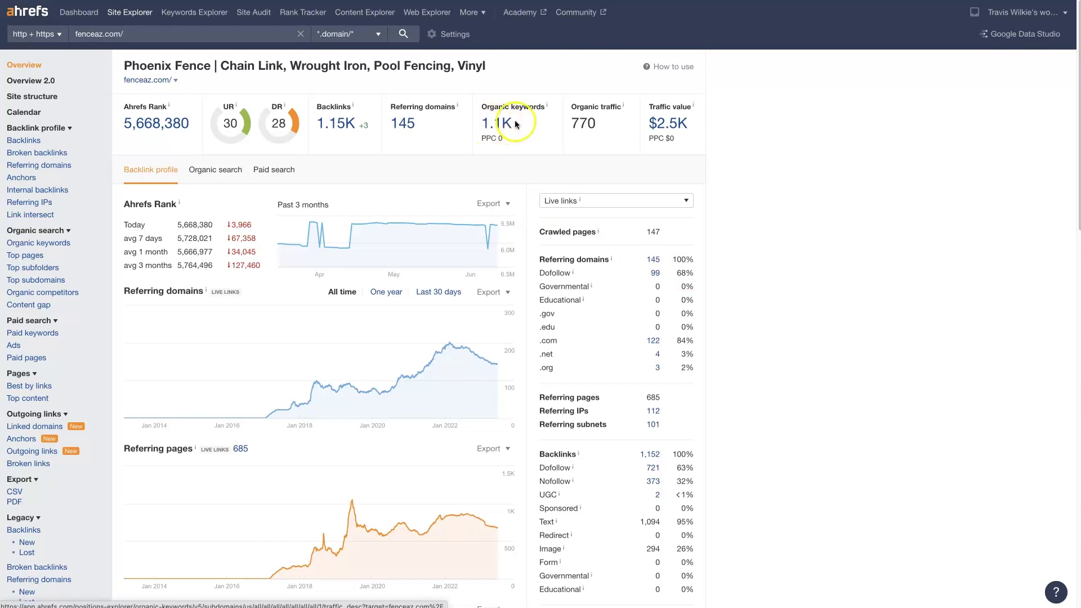
- Open fenceaz.com's Organic keywords list (1,022 keywords) and preview the CSV export options without exporting
{"action": "left_click", "coordinate": [348, 23]}
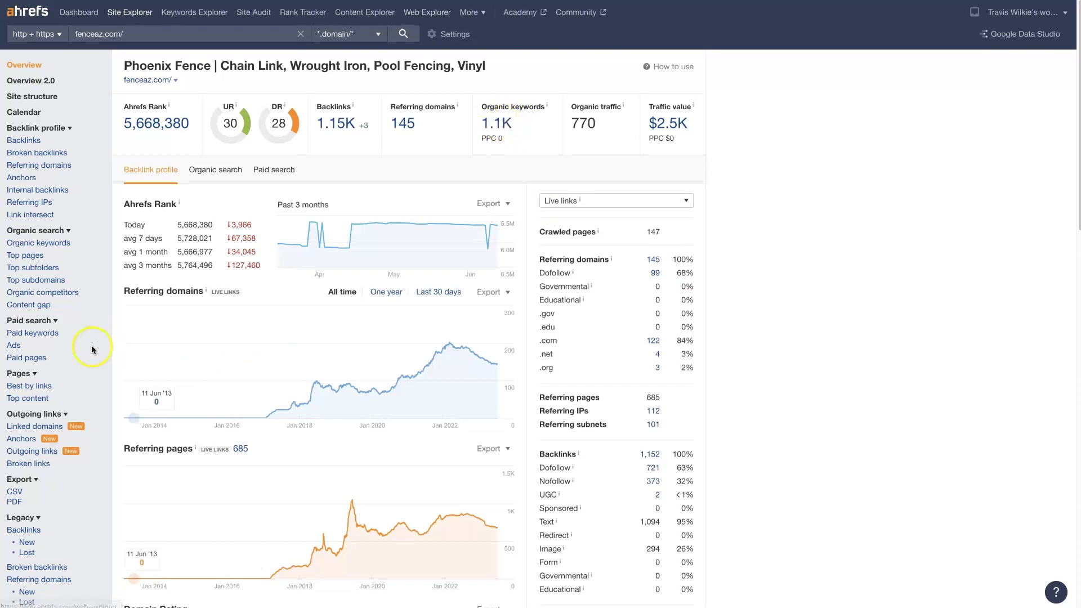
{"action": "left_click", "coordinate": [30, 249]}
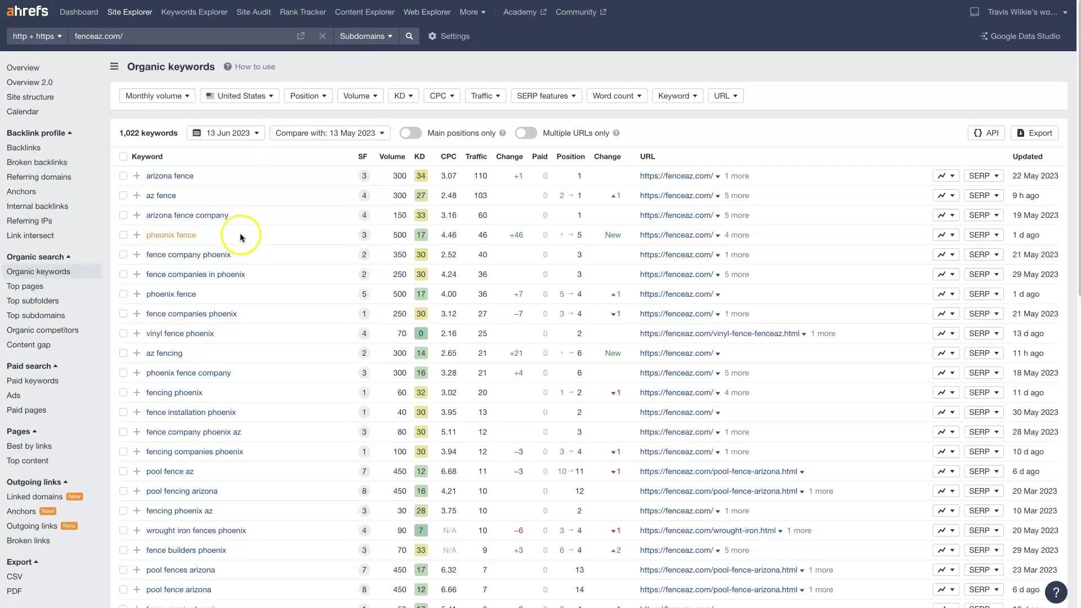
{"action": "scroll", "coordinate": [400, 428], "scroll_direction": "down", "scroll_amount": 5}
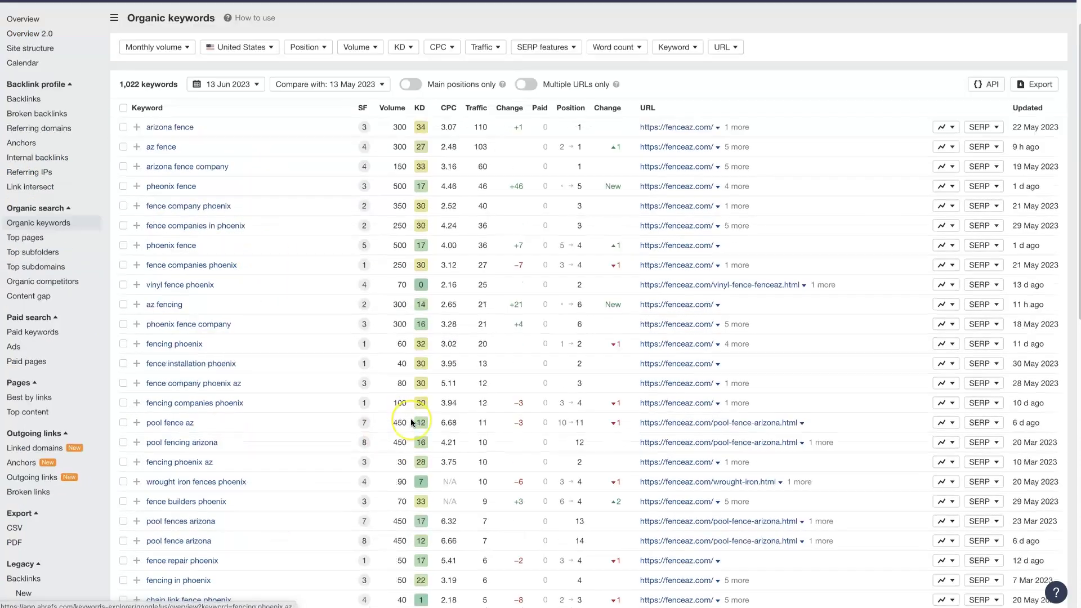
{"action": "scroll", "coordinate": [410, 417], "scroll_direction": "up", "scroll_amount": 5}
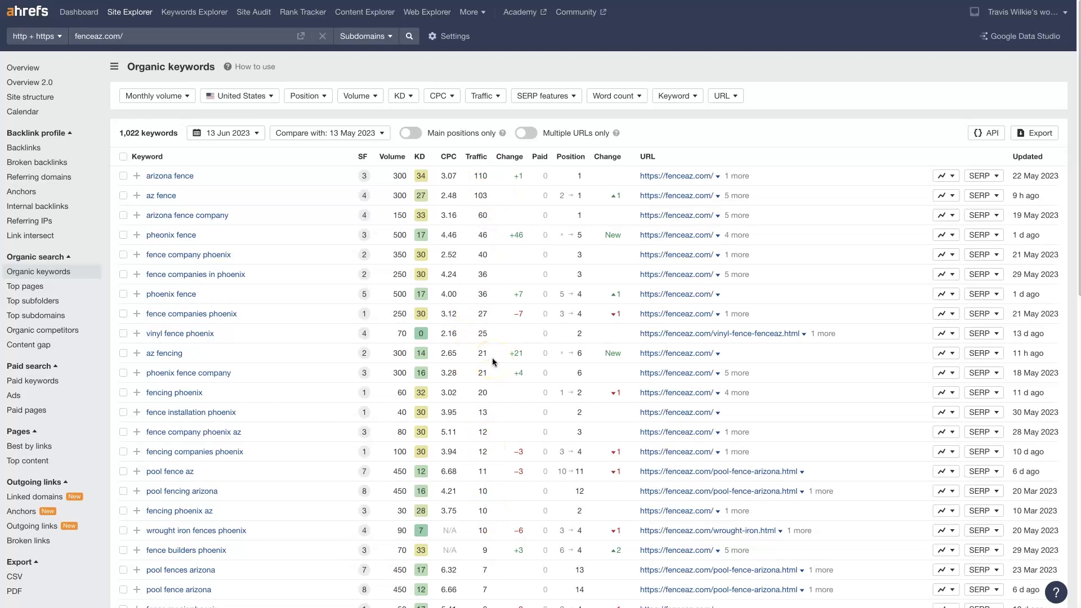
{"action": "left_click", "coordinate": [1025, 140]}
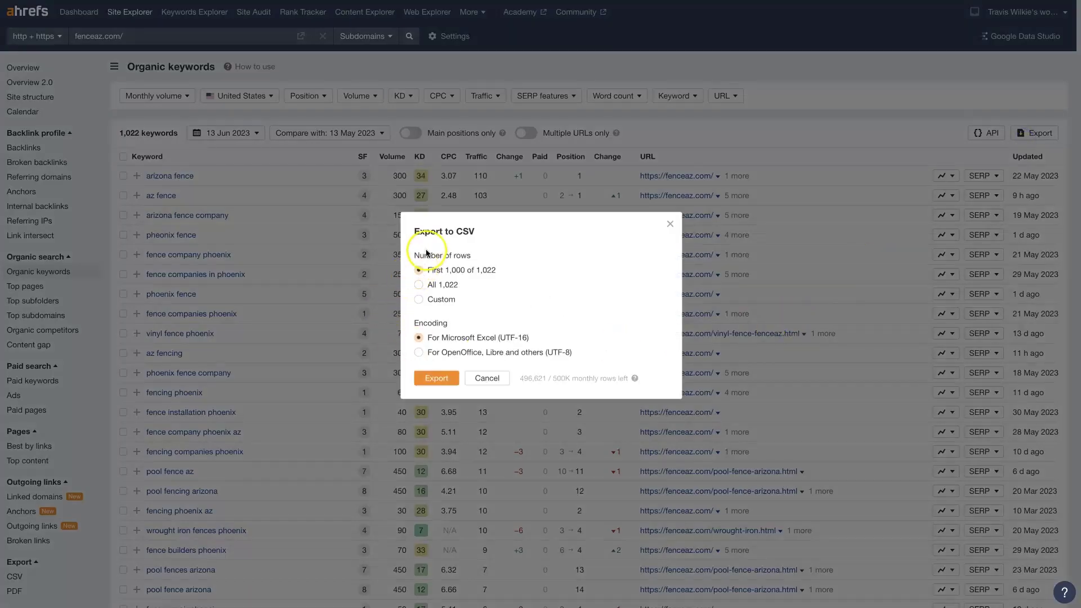
{"action": "left_click", "coordinate": [670, 224]}
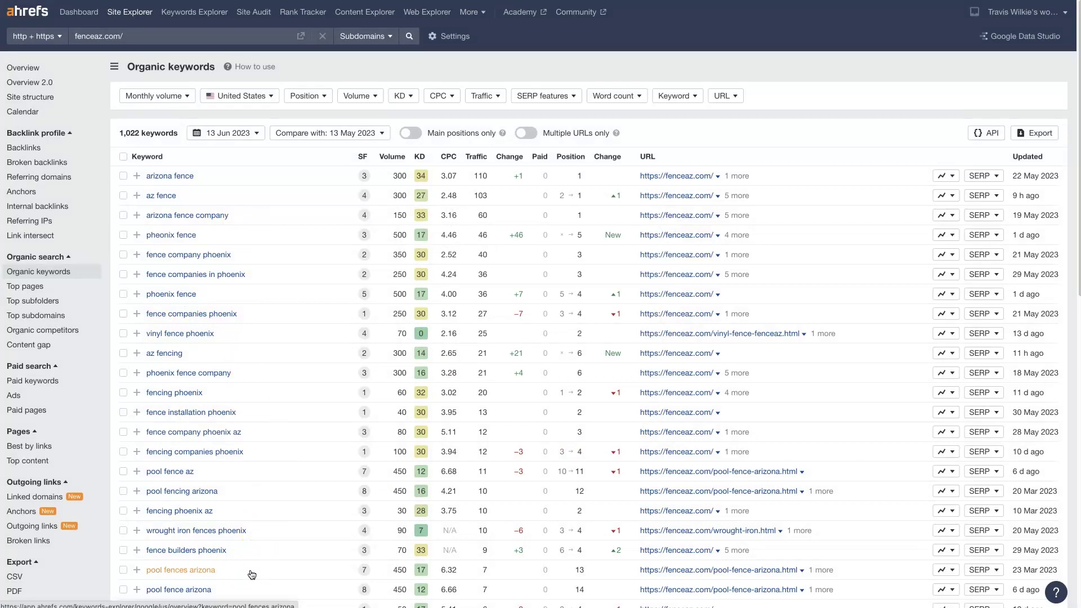
{"action": "left_click", "coordinate": [386, 12]}
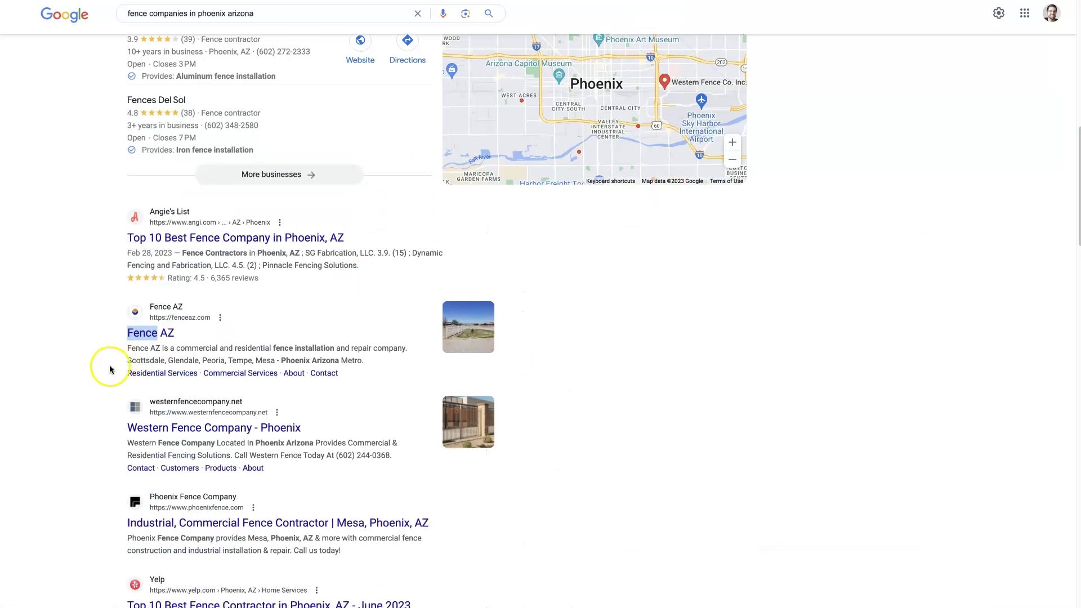
{"action": "scroll", "coordinate": [109, 365], "scroll_direction": "down", "scroll_amount": 2}
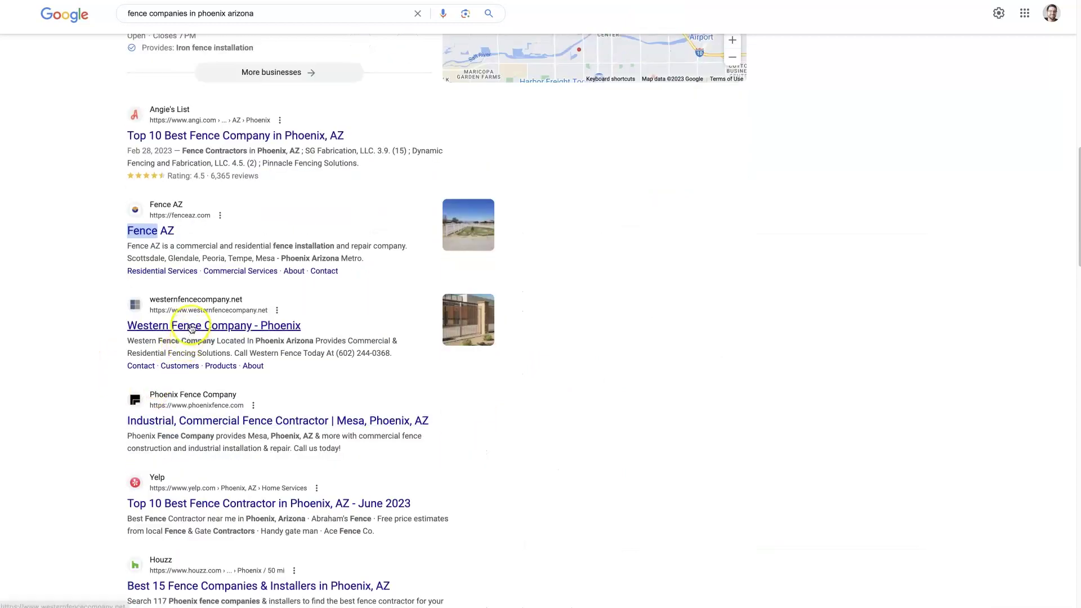
{"action": "right_click", "coordinate": [191, 329]}
{"action": "left_click", "coordinate": [241, 390]}
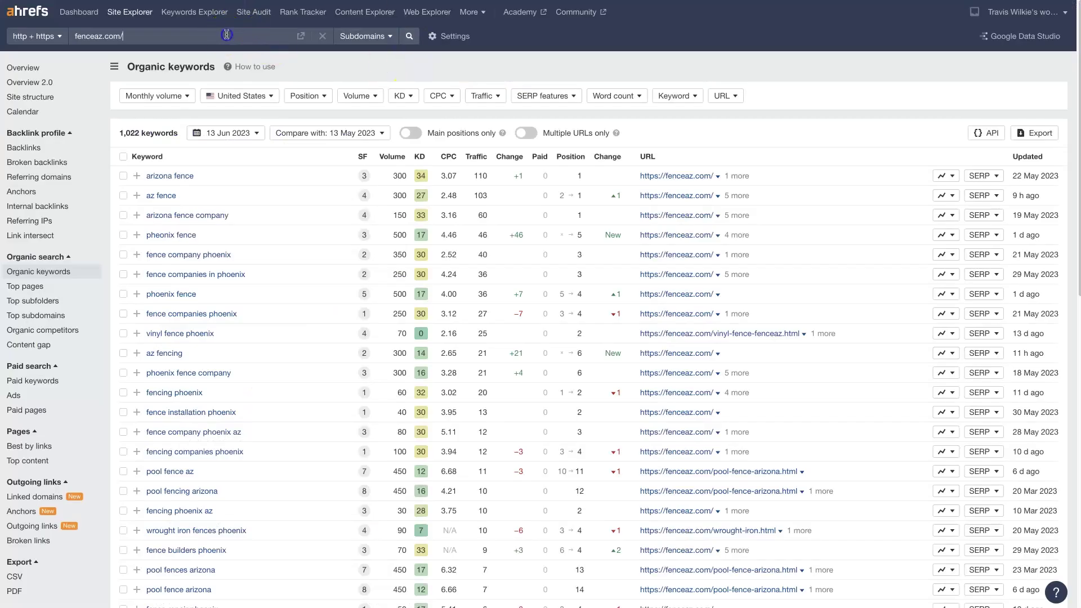
{"action": "left_click", "coordinate": [226, 35]}
{"action": "key", "text": "ctrl+v"}
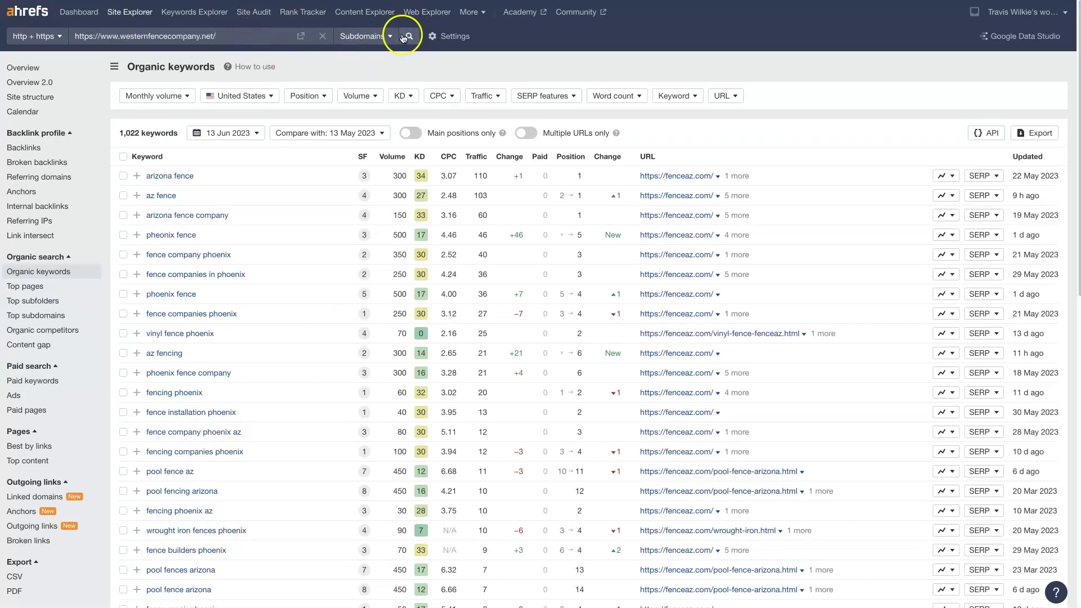
- Load the 521 organic keywords for westernfencecompany.net, led by 'fence company phoenix' at position 1
{"action": "left_click", "coordinate": [409, 36]}
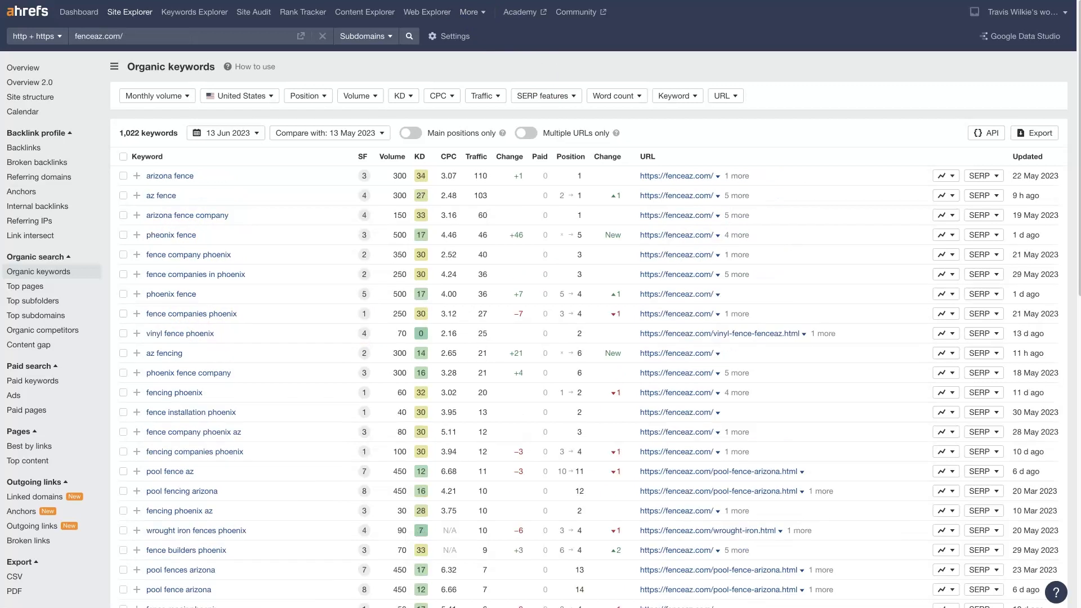
{"action": "left_click", "coordinate": [644, 313]}
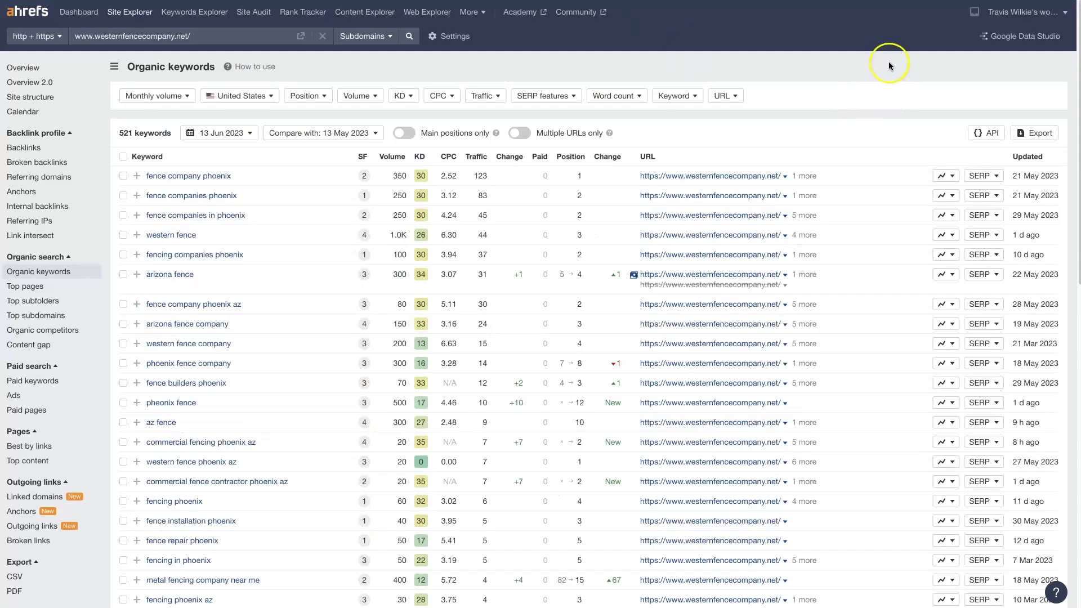
{"action": "left_click", "coordinate": [1035, 133]}
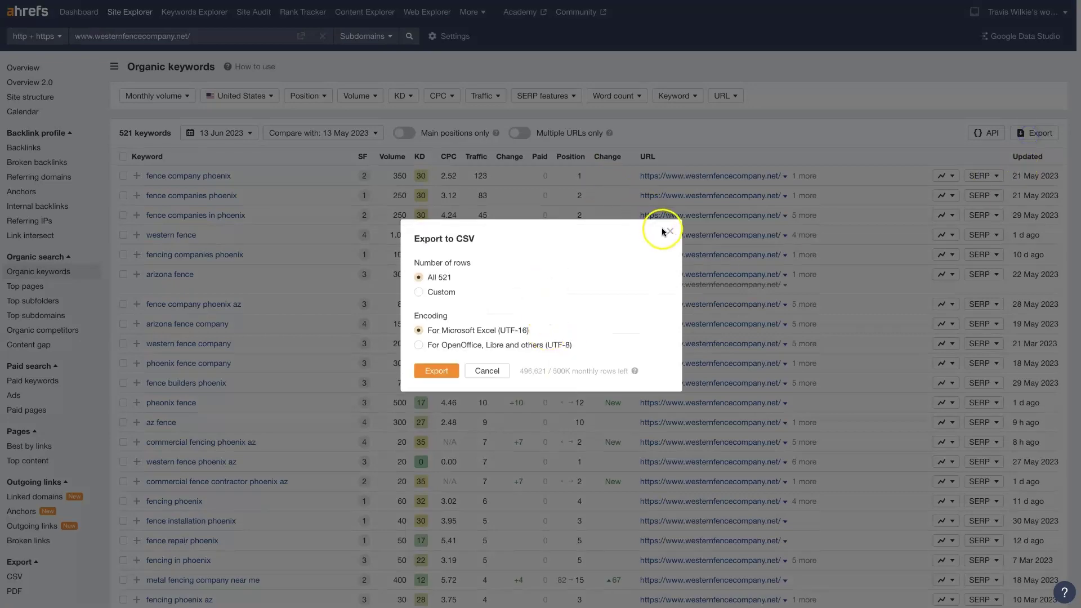
{"action": "left_click", "coordinate": [668, 233]}
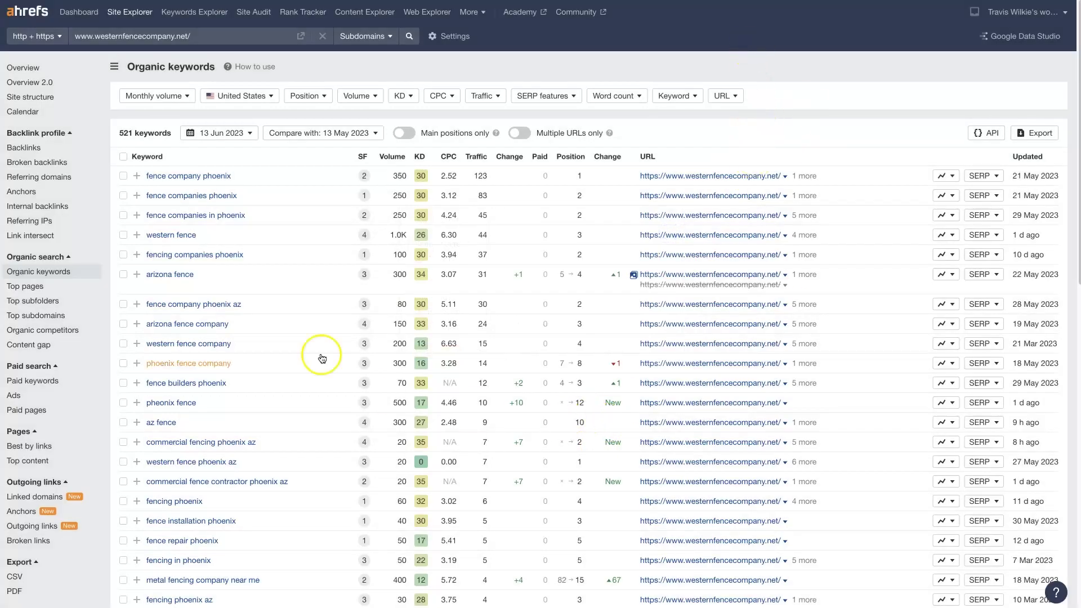